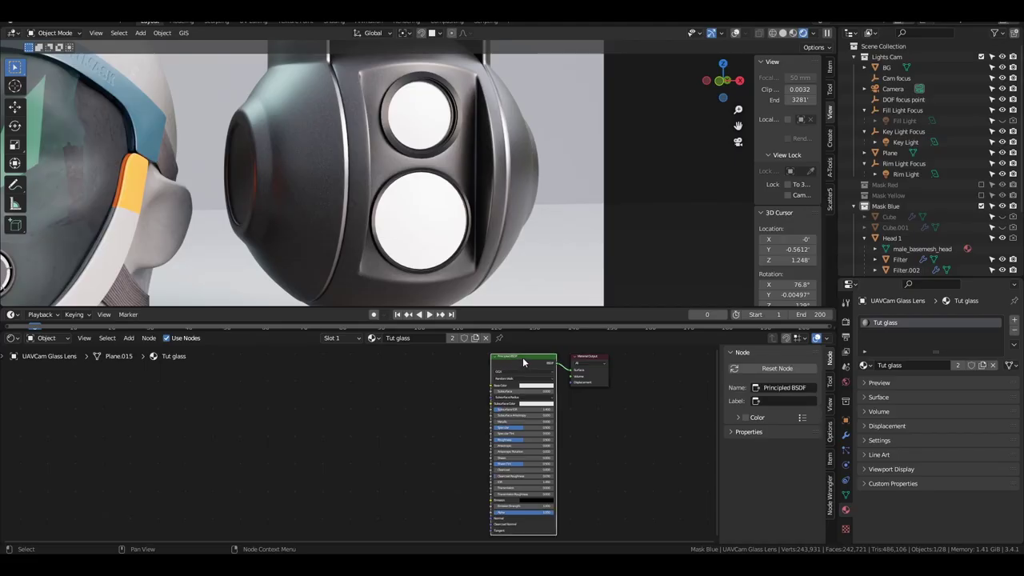
Replace the Principled BSDF in the Tut glass material with a Glass BSDF connected to the Material Output's Surface
key("x")
key("shift+a")
left_click(544, 372)
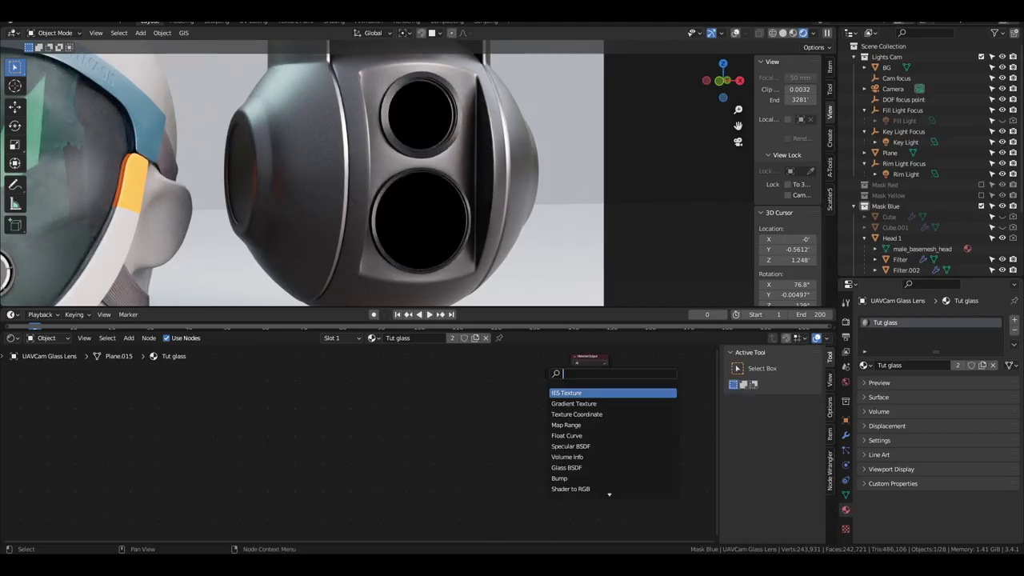
type("glass")
key("Return")
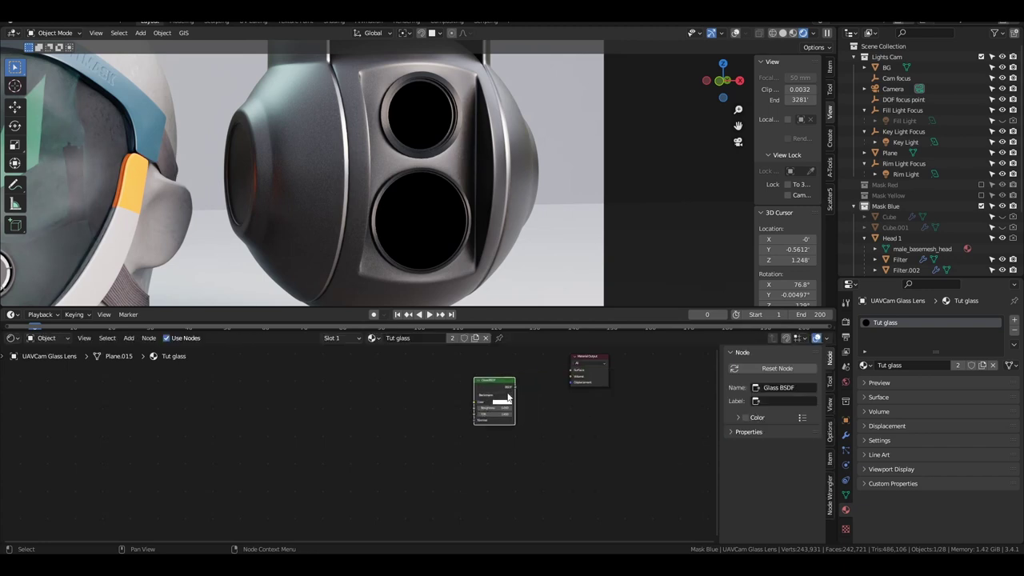
left_click_drag(515, 387, 571, 369)
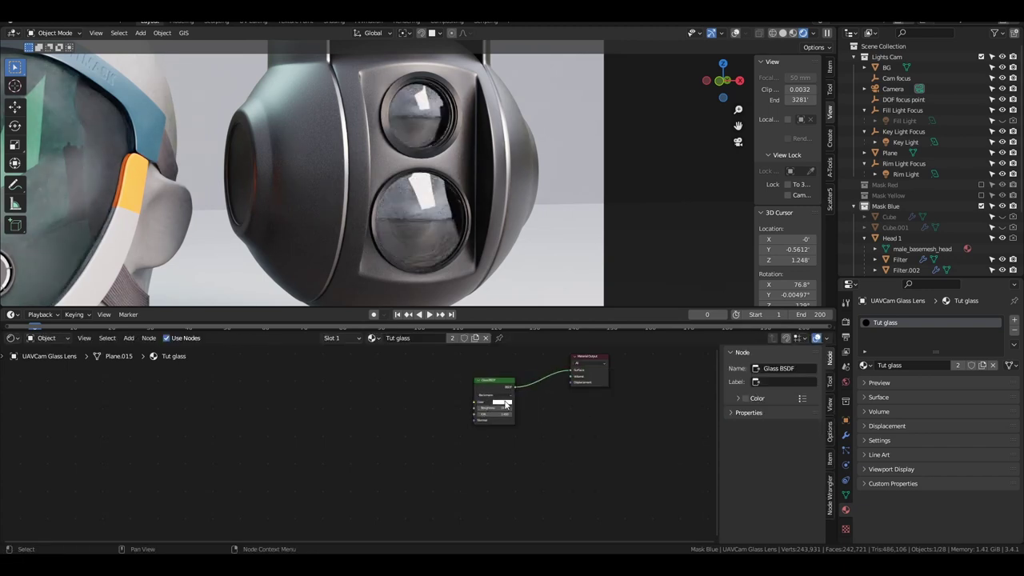
Tint the Glass BSDF by shifting its color from white to a saturated hue
scroll(588, 406, "up", 1)
scroll(565, 427, "up", 3)
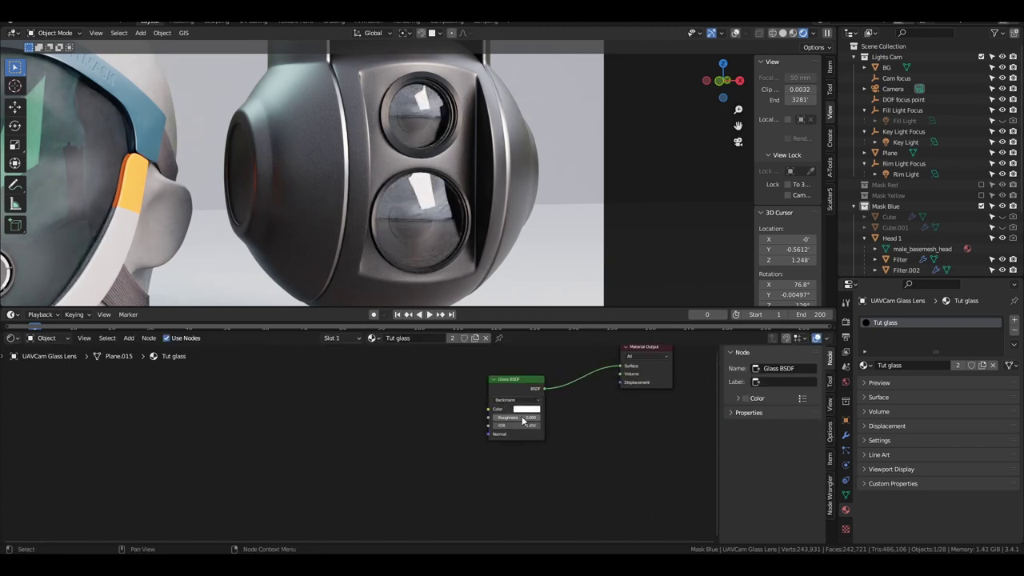
middle_click_drag(582, 431, 457, 476)
left_click(430, 452)
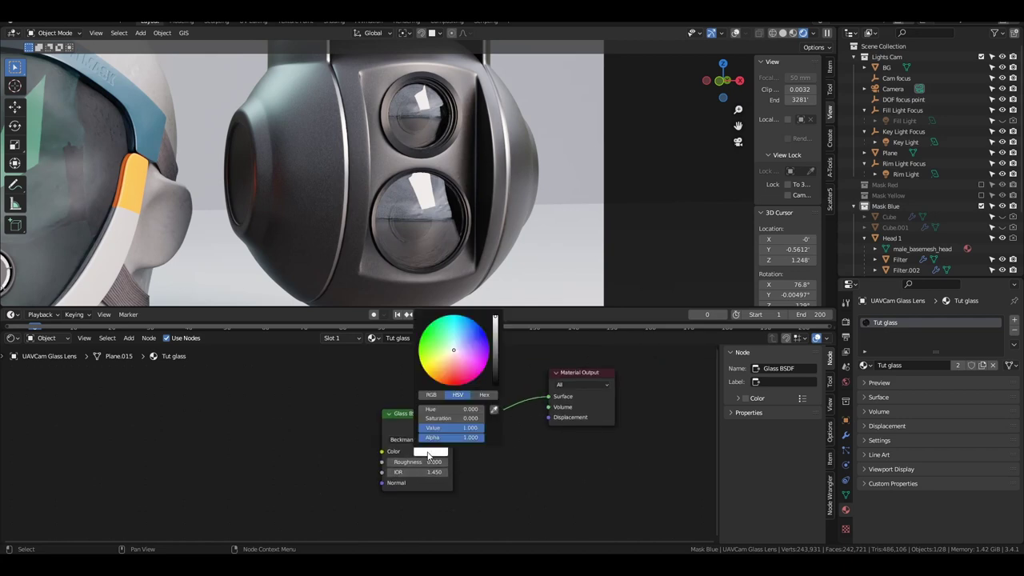
mouse_move(454, 353)
left_mouse_down()
mouse_move(467, 318)
mouse_move(441, 317)
mouse_move(433, 322)
mouse_move(478, 374)
mouse_move(489, 351)
left_mouse_up()
mouse_move(489, 163)
middle_mouse_down()
mouse_move(418, 183)
mouse_move(491, 148)
mouse_move(500, 193)
mouse_move(472, 203)
mouse_move(457, 261)
mouse_move(451, 189)
mouse_move(496, 171)
middle_mouse_up()
left_click(510, 135)
key("KP_Decimal")
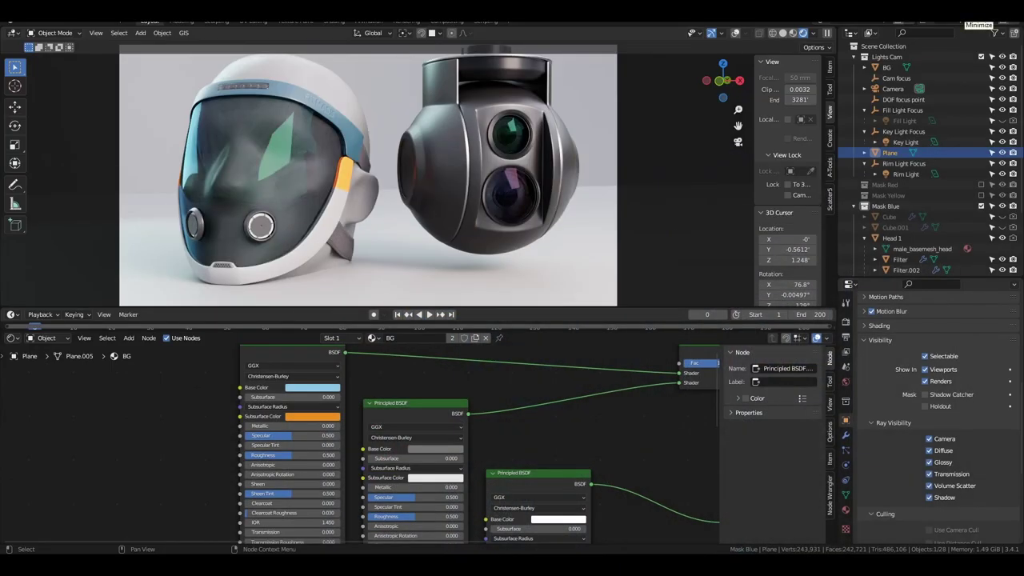
middle_click_drag(547, 468, 484, 451)
Select the helmet visor, remove its Glass material and create a new material for it
left_click(249, 150)
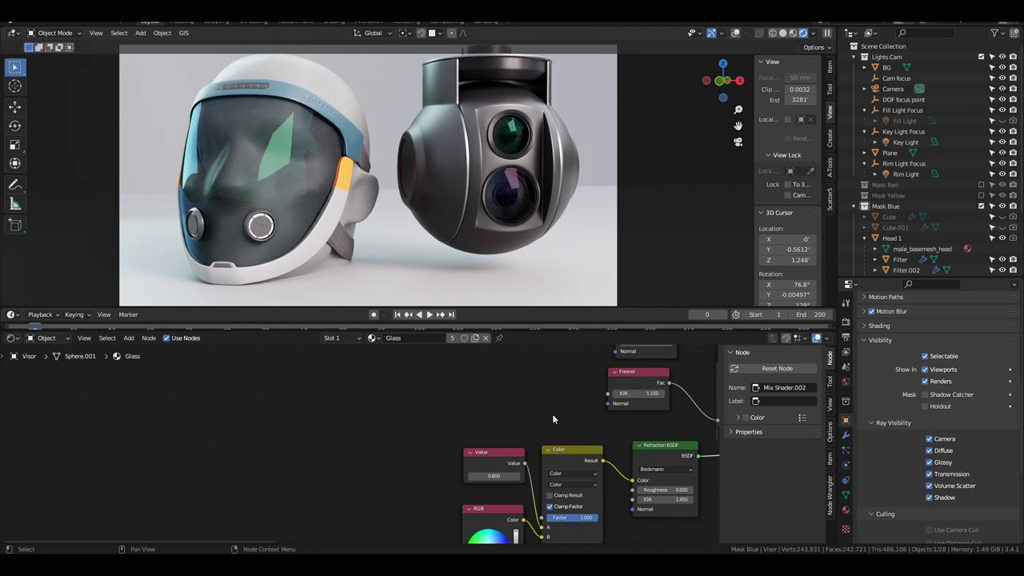
scroll(473, 416, "down", 3)
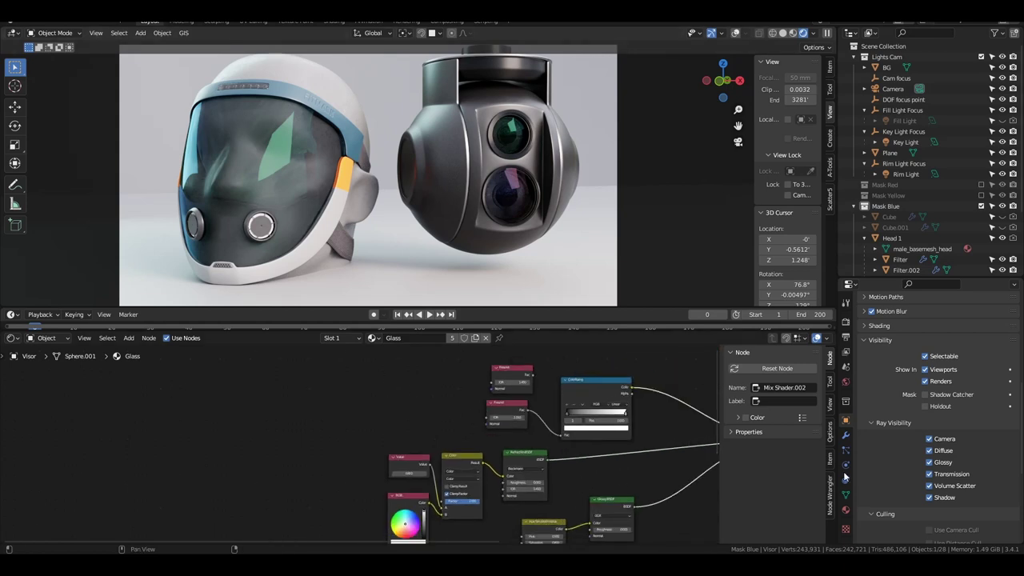
left_click(846, 510)
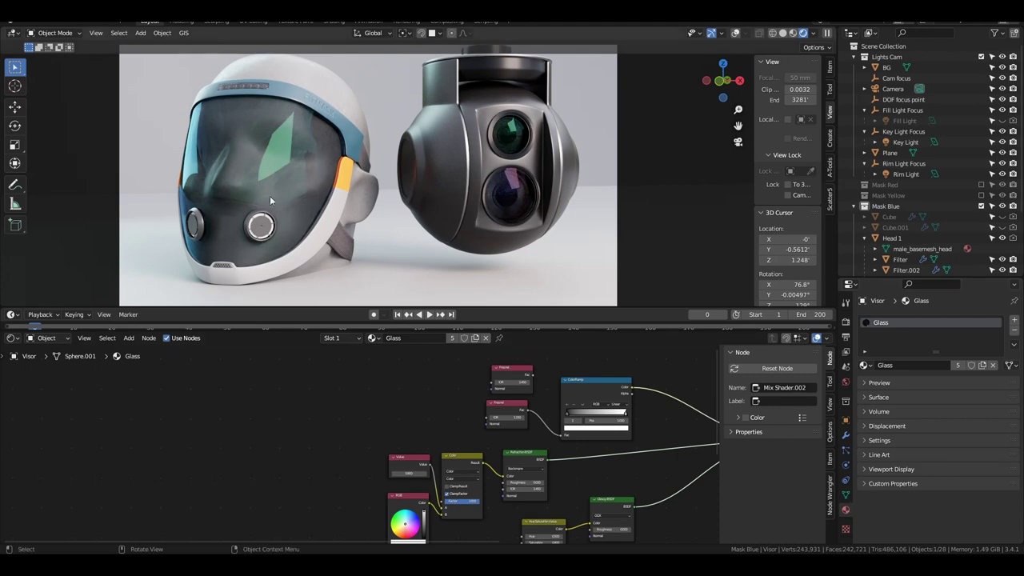
left_click(1013, 333)
left_click(908, 364)
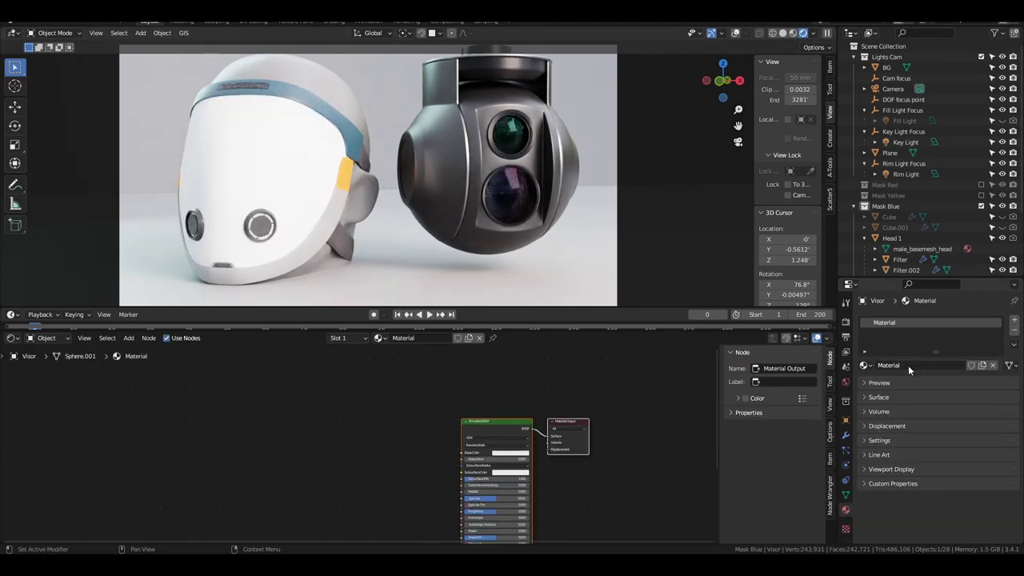
Delete the visor material's Principled BSDF and add a Refraction BSDF node in its place
middle_click_drag(518, 432, 515, 402)
key("x")
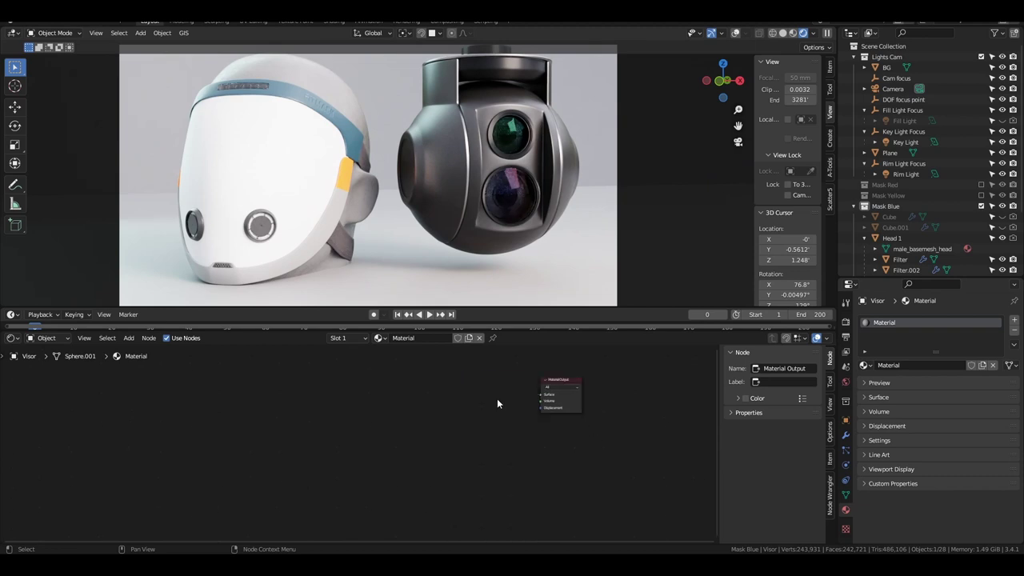
key("shift+a")
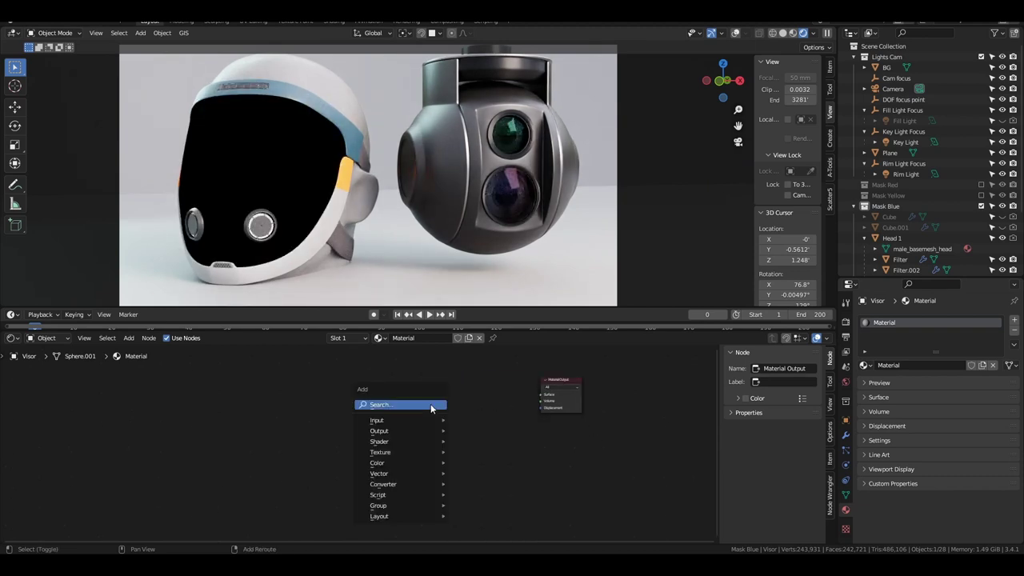
left_click(430, 405)
type("re")
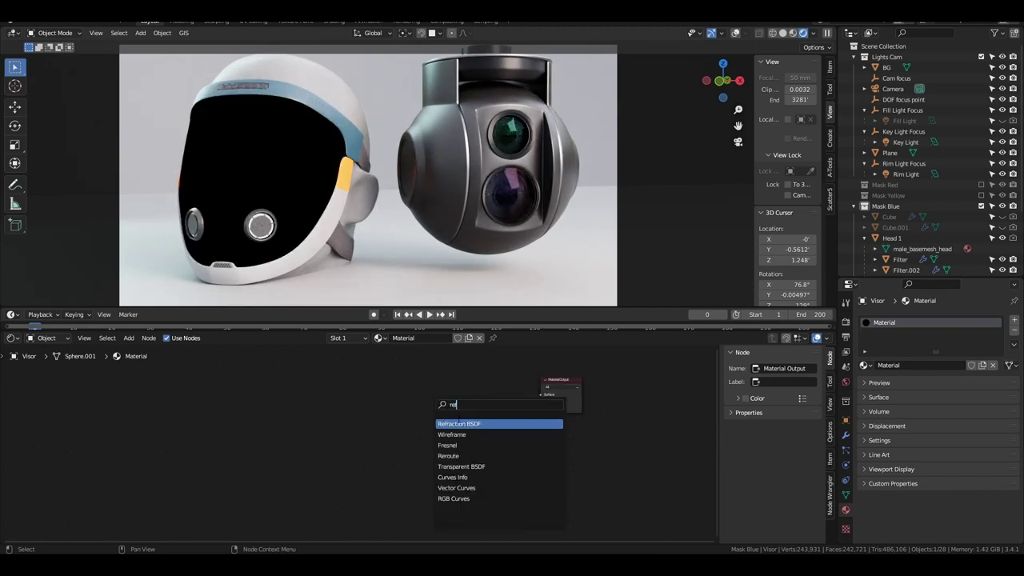
key("Return")
left_click(393, 453)
Add a Glossy BSDF node below the Refraction BSDF
key("shift+a")
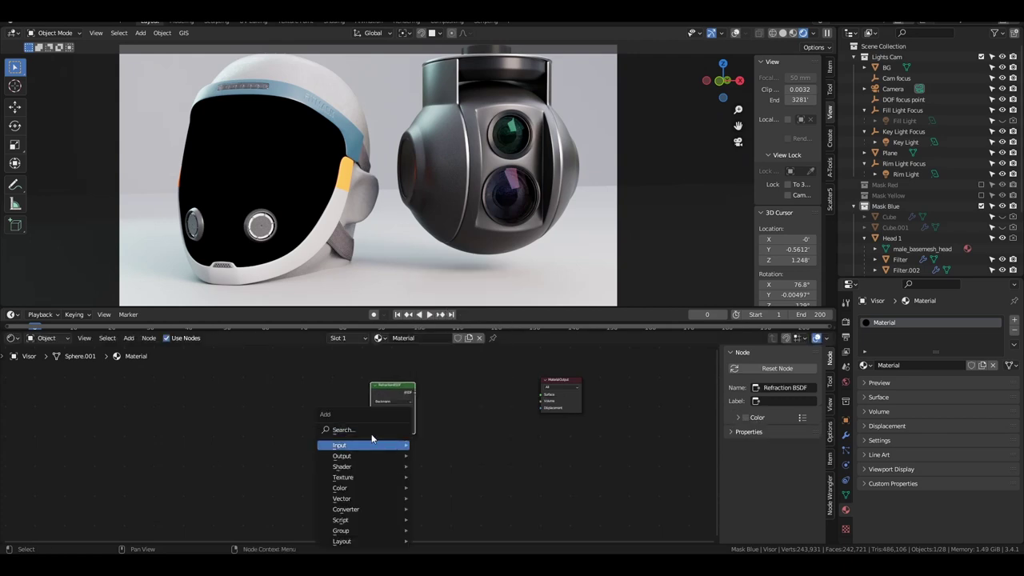
type("glo")
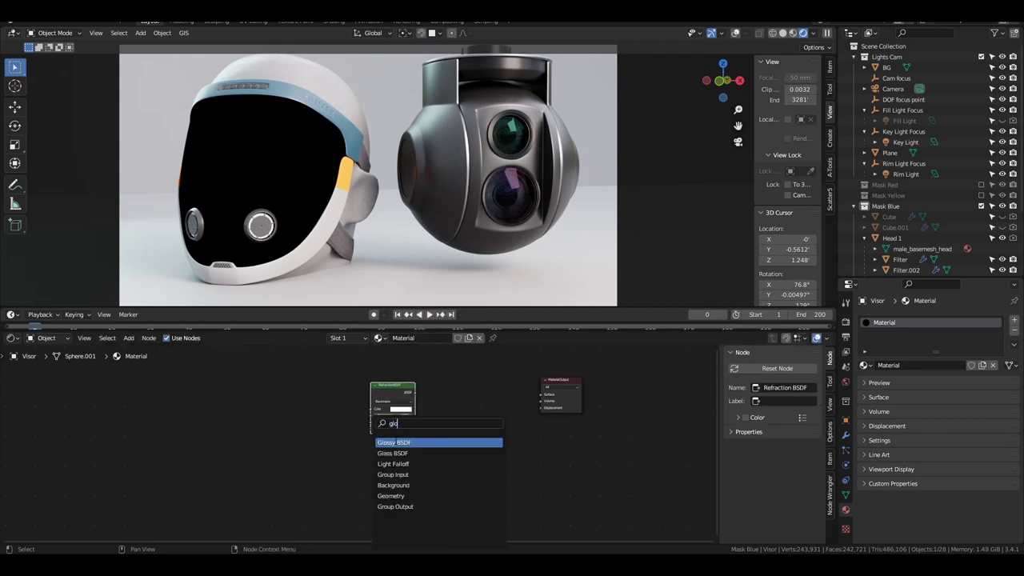
left_click(396, 442)
left_click(395, 459)
middle_click_drag(533, 420, 541, 460)
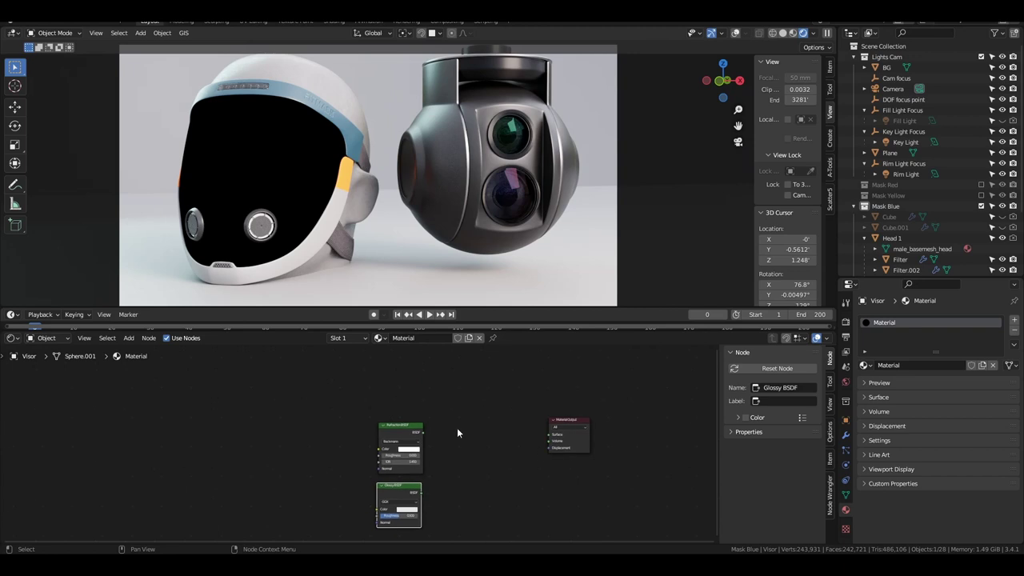
Add a Mix Shader node between the two BSDF nodes and the Material Output
key("shift+a")
type("mi")
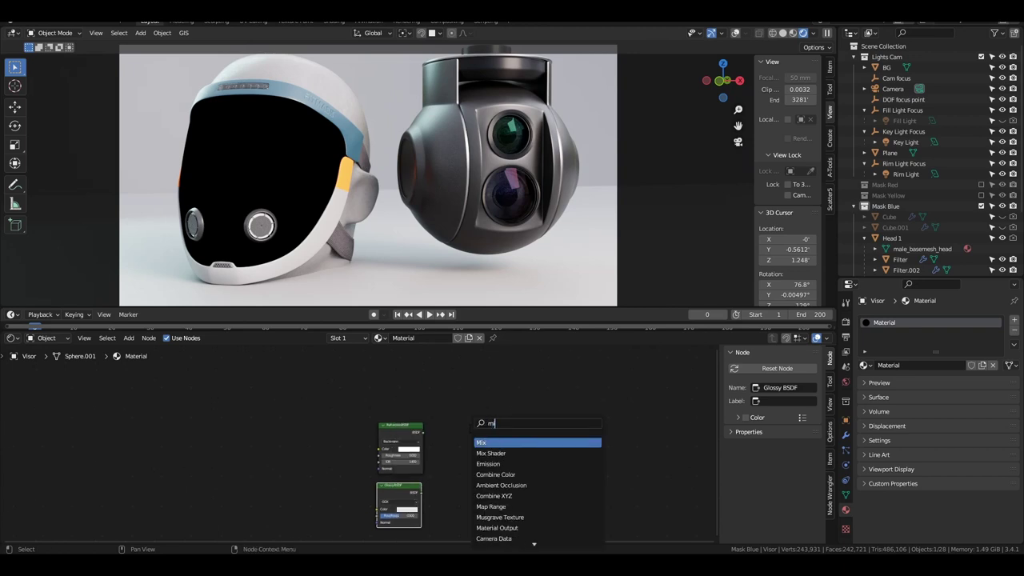
type("x")
left_click(490, 453)
left_click(489, 450)
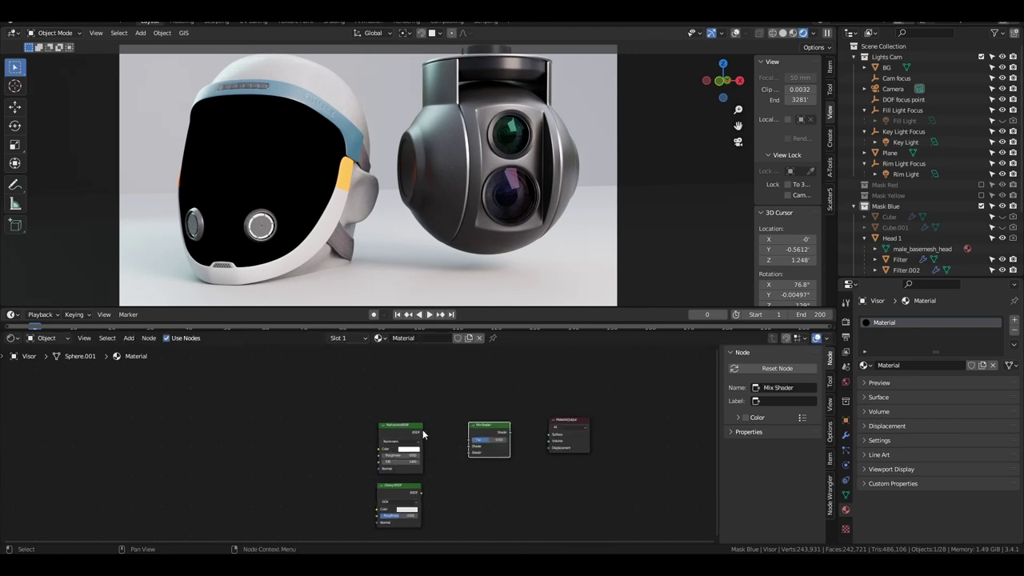
Feed the Refraction and Glossy BSDFs through the Mix Shader into the Material Output, with a mix factor of about 0.54
left_click_drag(422, 430, 473, 447)
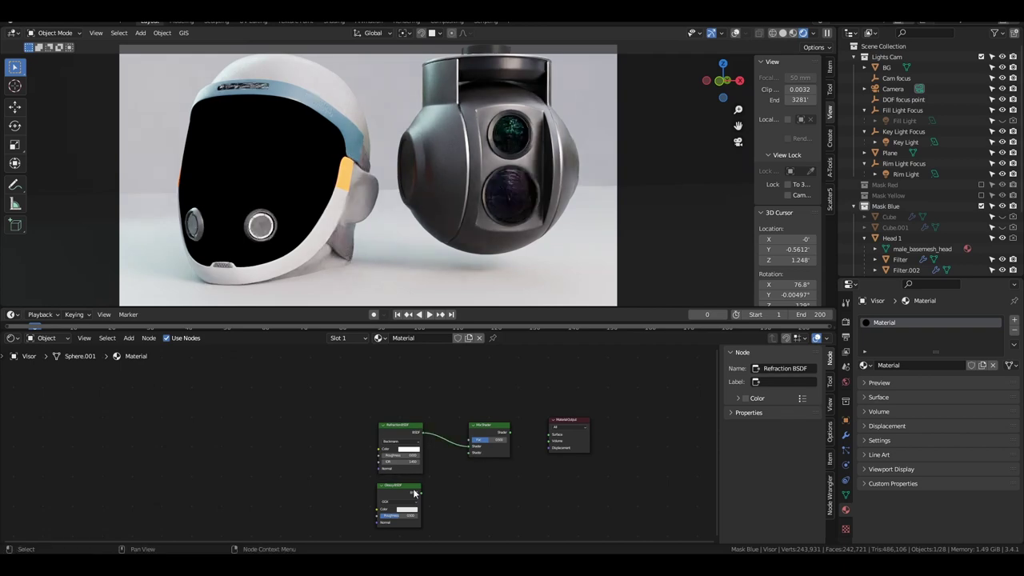
left_click_drag(422, 493, 498, 439)
left_click(498, 439, "ctrl+shift")
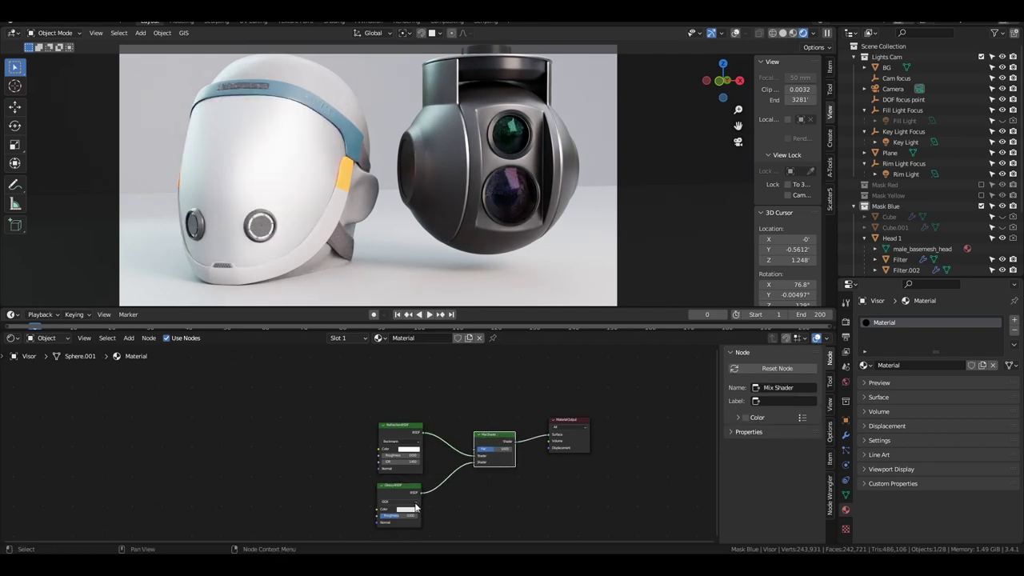
mouse_move(502, 451)
left_mouse_down()
mouse_move(477, 451)
mouse_move(506, 449)
mouse_move(483, 449)
mouse_move(495, 448)
left_mouse_up()
Add a Fresnel node above the Refraction BSDF
middle_click_drag(422, 388, 437, 397)
left_click(436, 397)
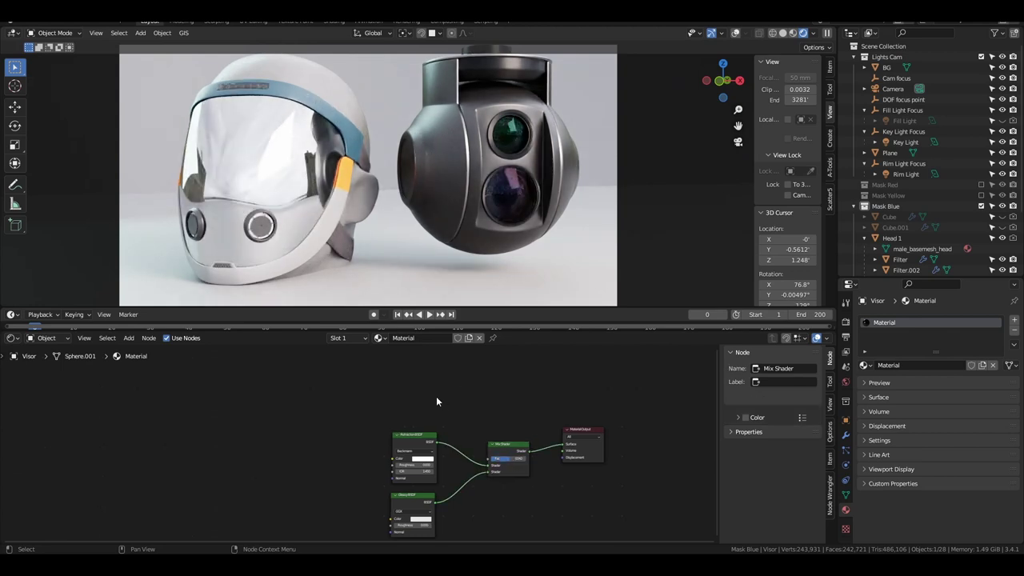
key("shift+a")
type("fre")
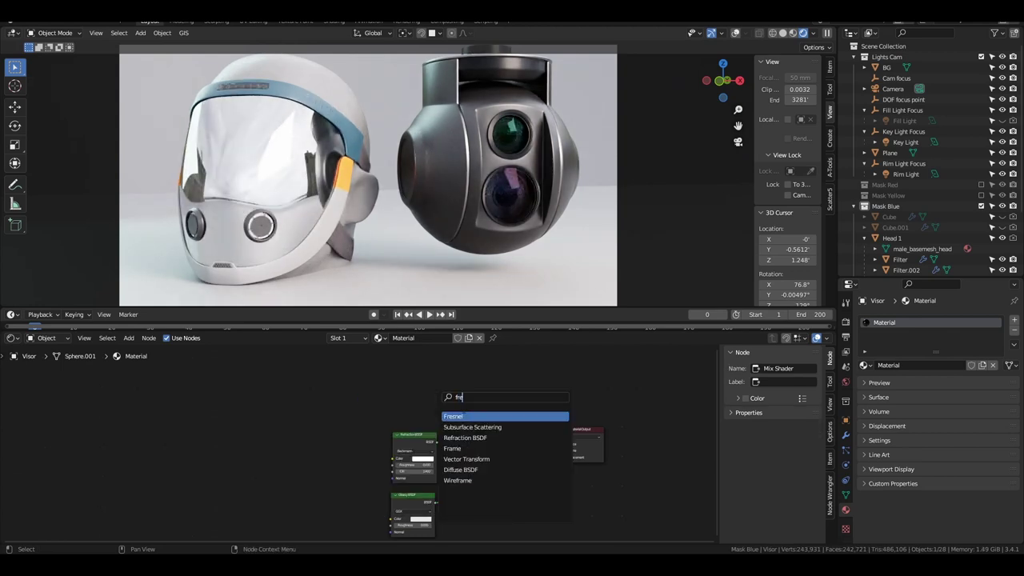
key("Return")
left_click(436, 396)
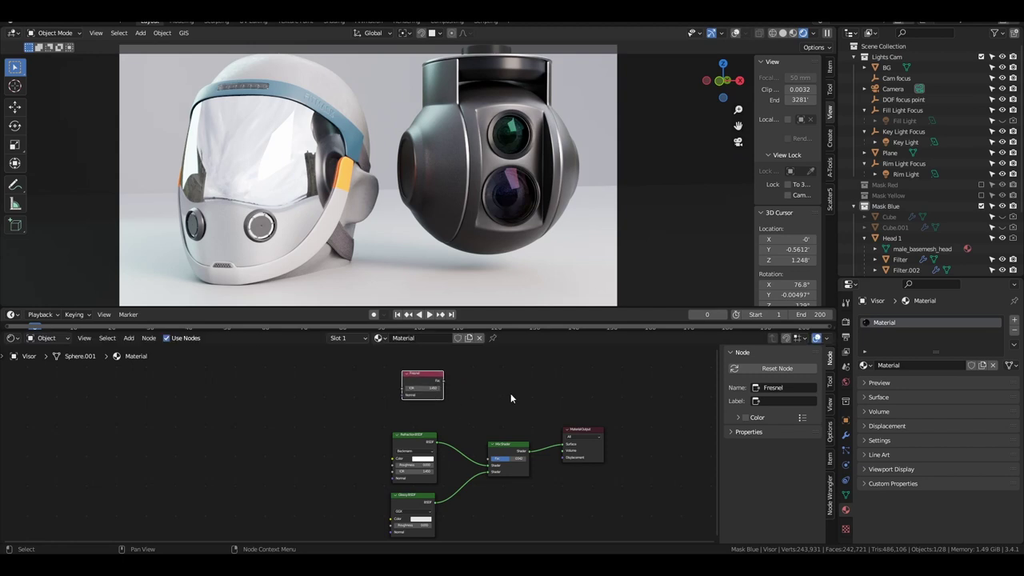
Lower the Fresnel node's IOR to 1.150
scroll(523, 397, "up", 3)
middle_click_drag(523, 391, 501, 425)
left_click(413, 390)
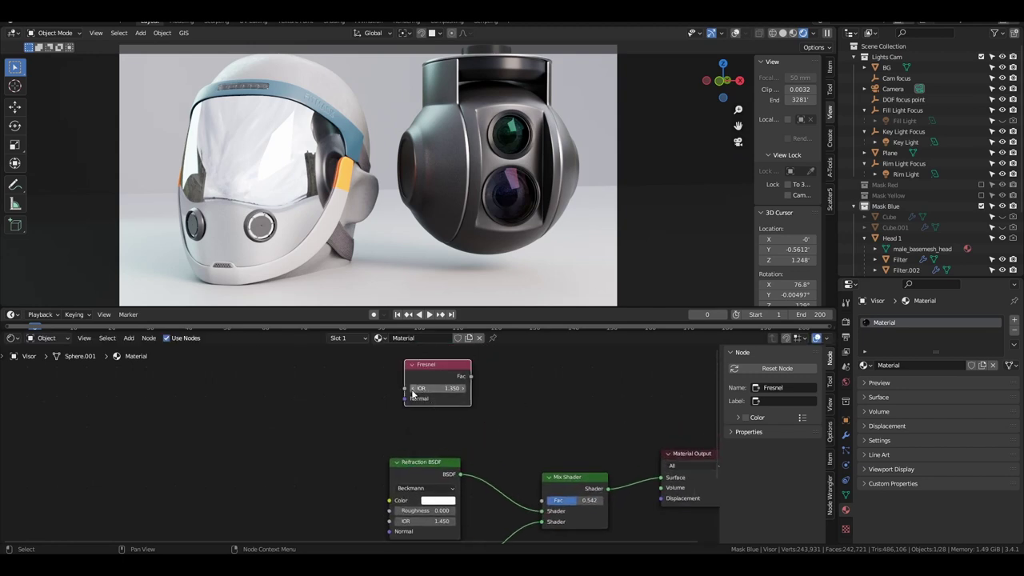
left_click(412, 392)
Connect the Fresnel node's Fac output to the Mix Shader's Fac input
middle_click_drag(482, 383, 447, 385)
left_click_drag(437, 380, 509, 492)
key("Escape")
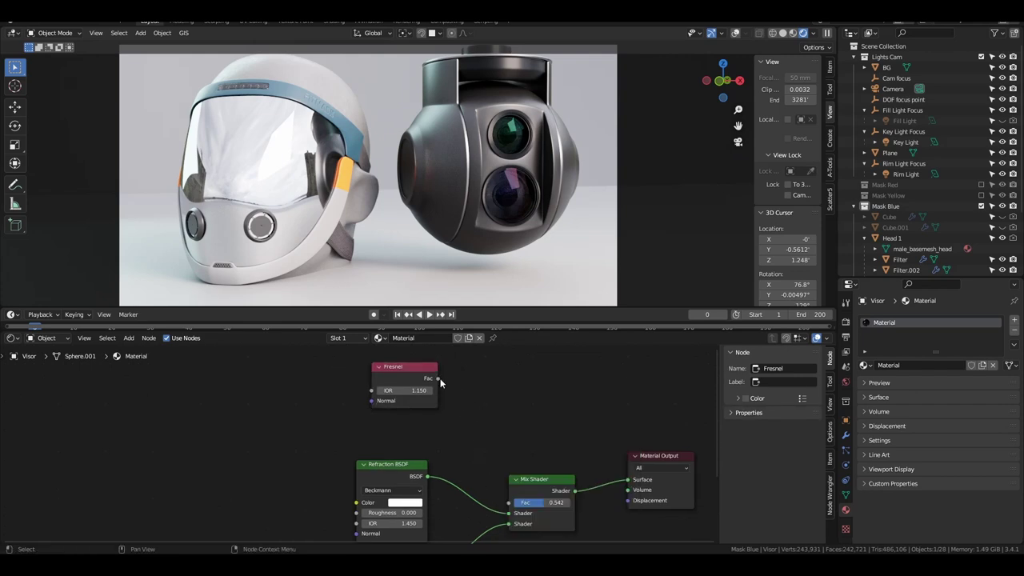
left_click_drag(440, 383, 509, 502)
middle_click_drag(549, 450, 571, 332)
scroll(552, 513, "down", 2)
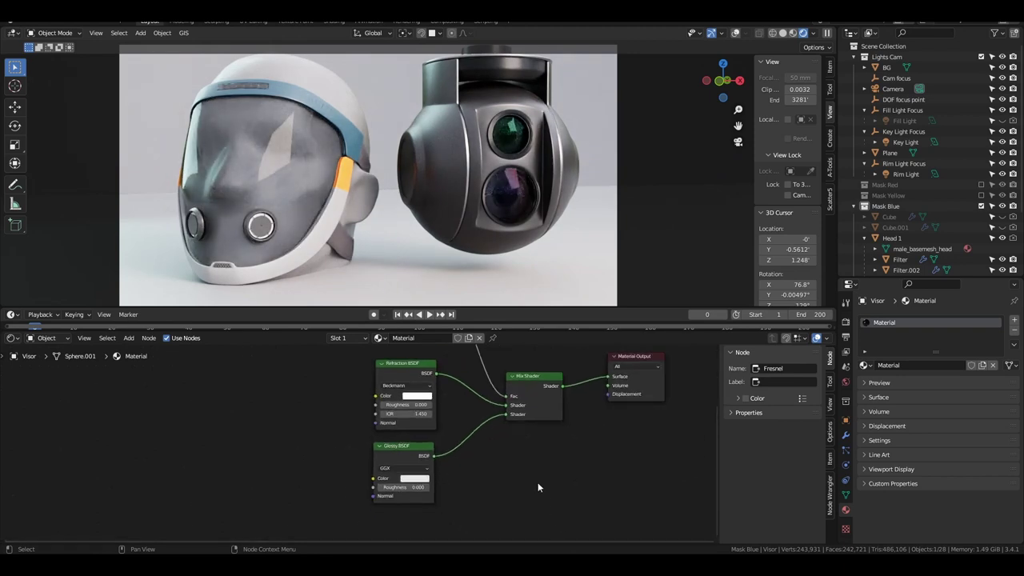
Nudge the Glossy BSDF node aside and set its color to a bright cyan
left_click_drag(411, 454, 419, 453)
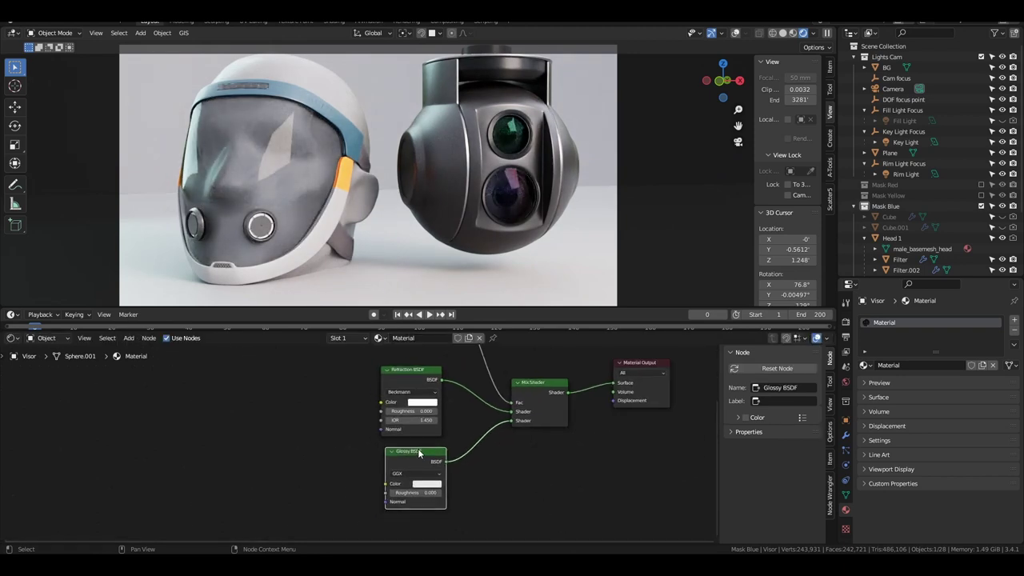
middle_click_drag(535, 361, 555, 380)
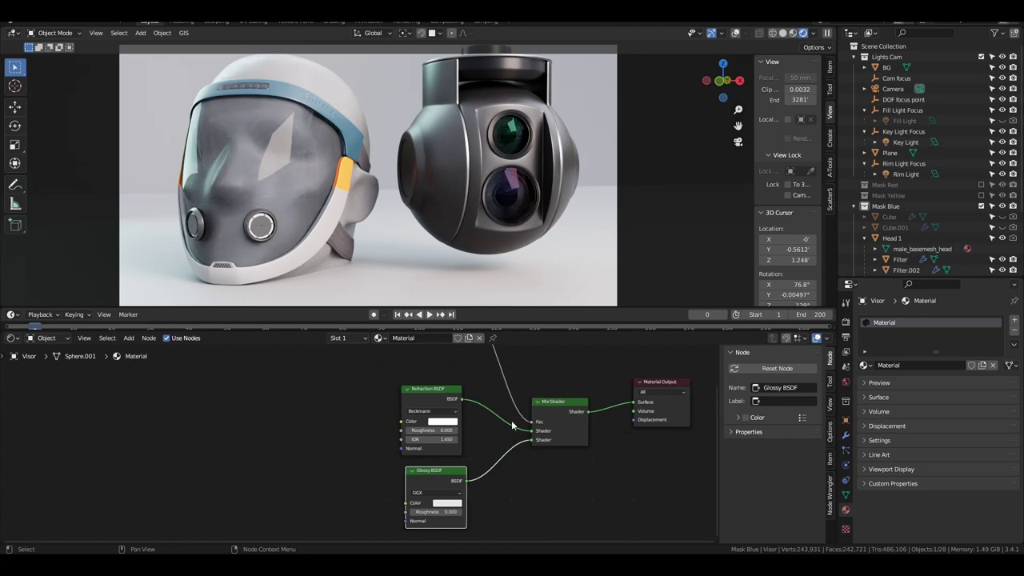
middle_click_drag(501, 433, 512, 411)
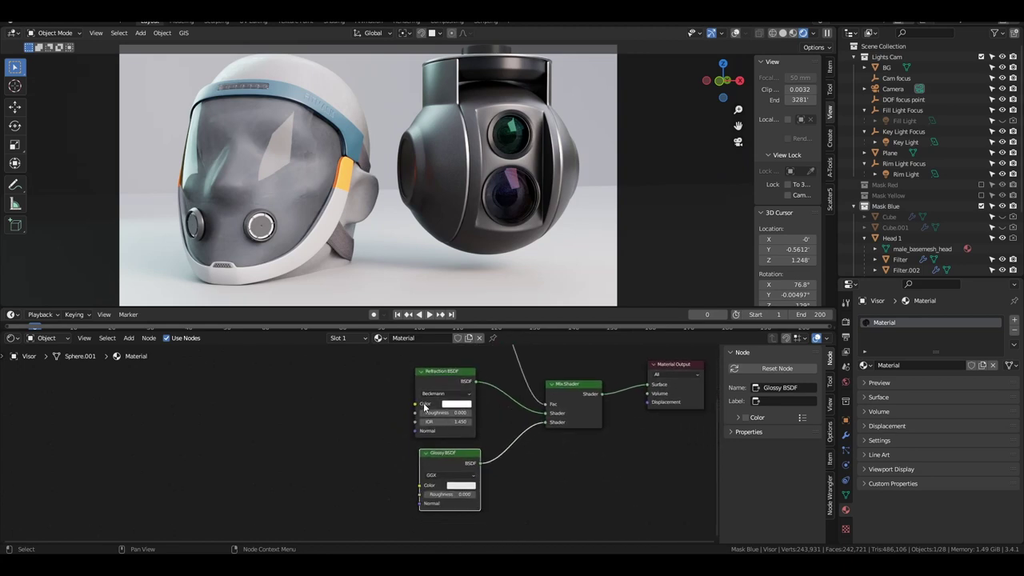
middle_click_drag(515, 485, 491, 481)
left_click(460, 477)
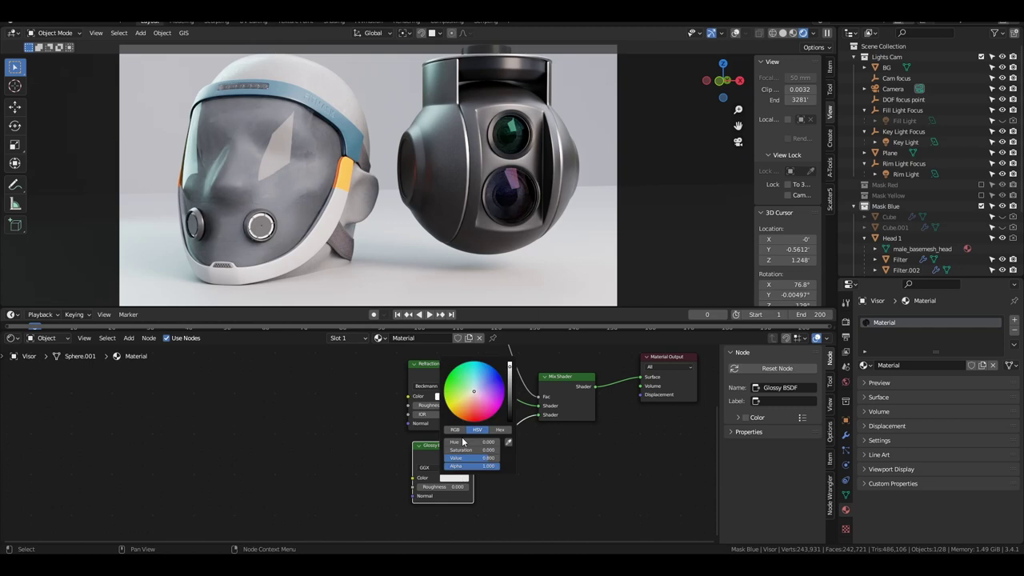
left_click(452, 411)
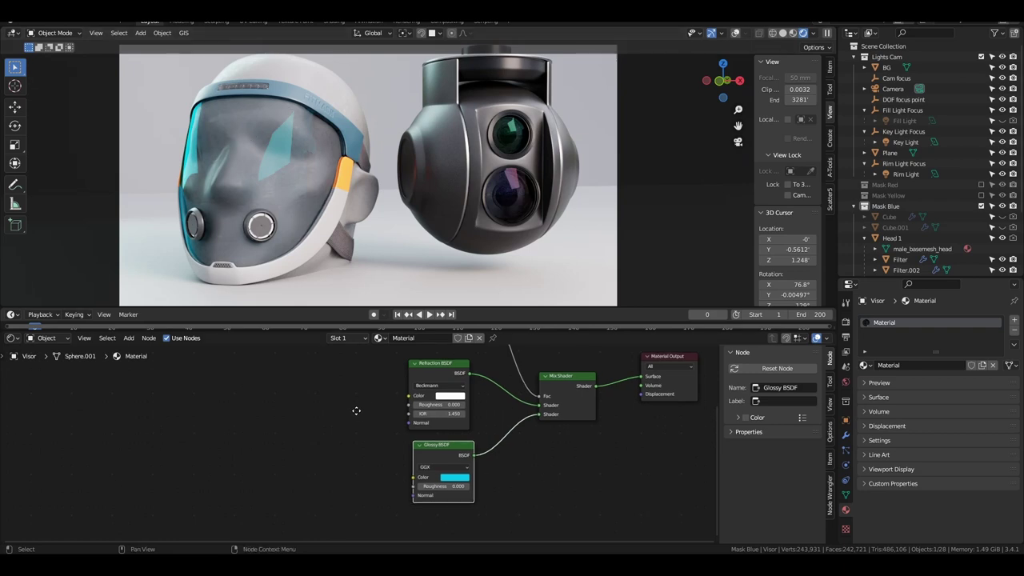
Add a Layer Weight node to the left of the Glossy BSDF
middle_click_drag(355, 413, 330, 405)
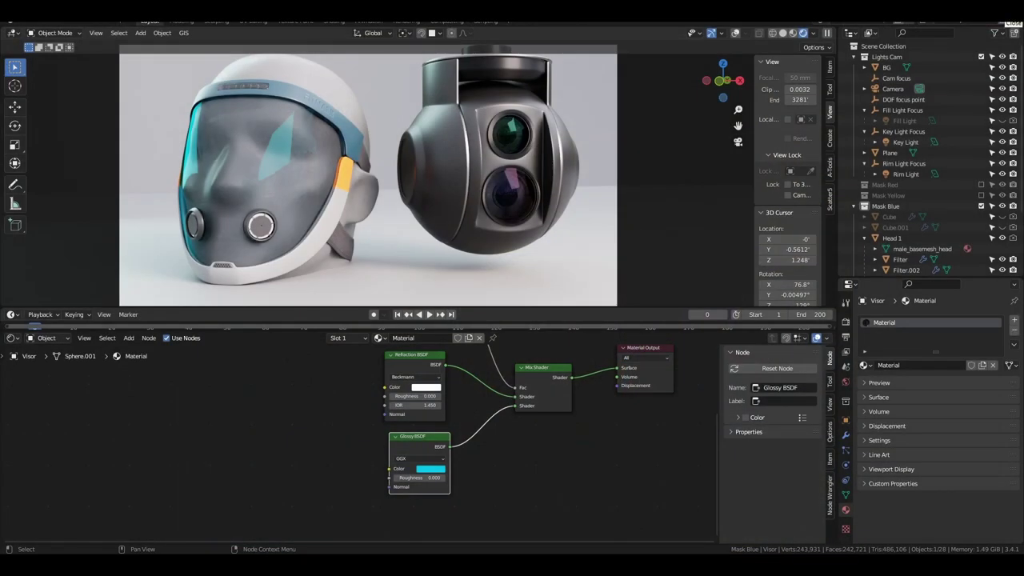
middle_click_drag(525, 490, 538, 471)
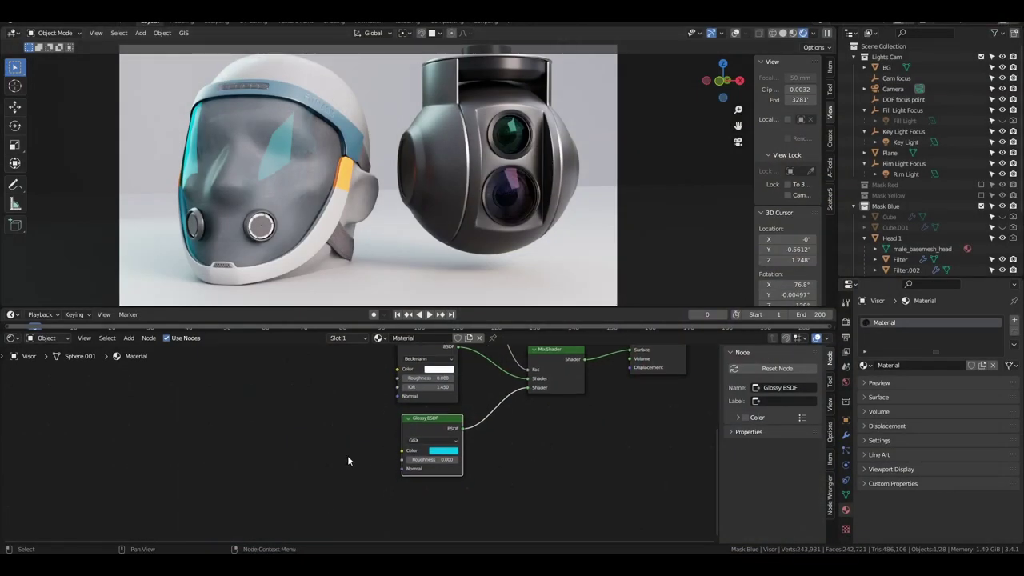
key("shift+a")
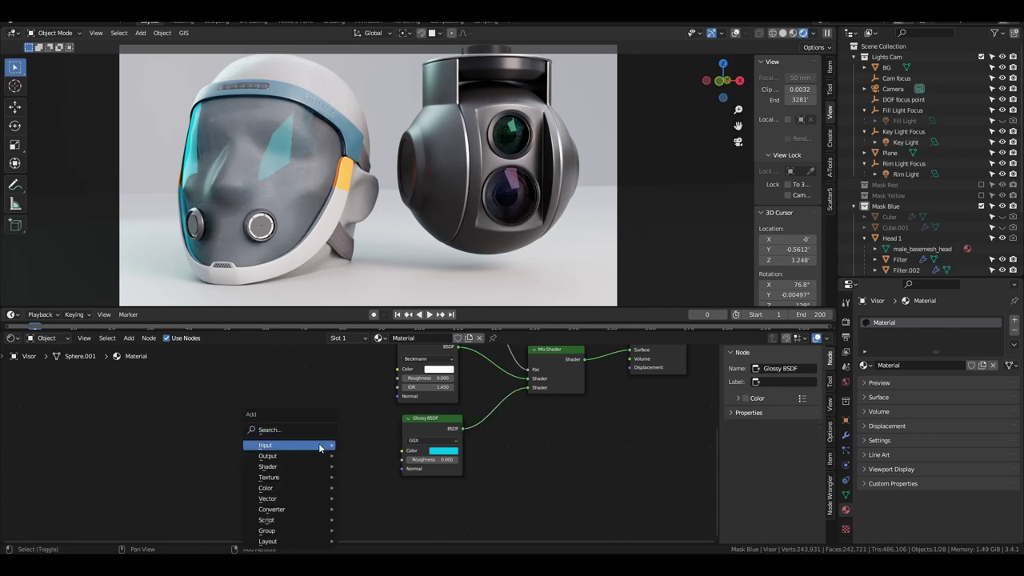
left_click(317, 433)
type("layer")
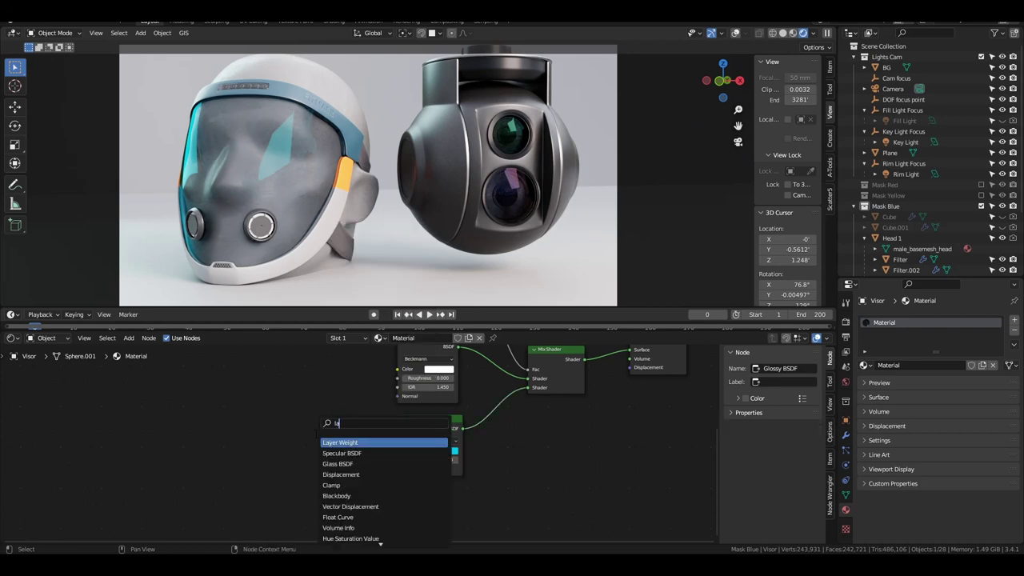
key("Return")
left_click(229, 452)
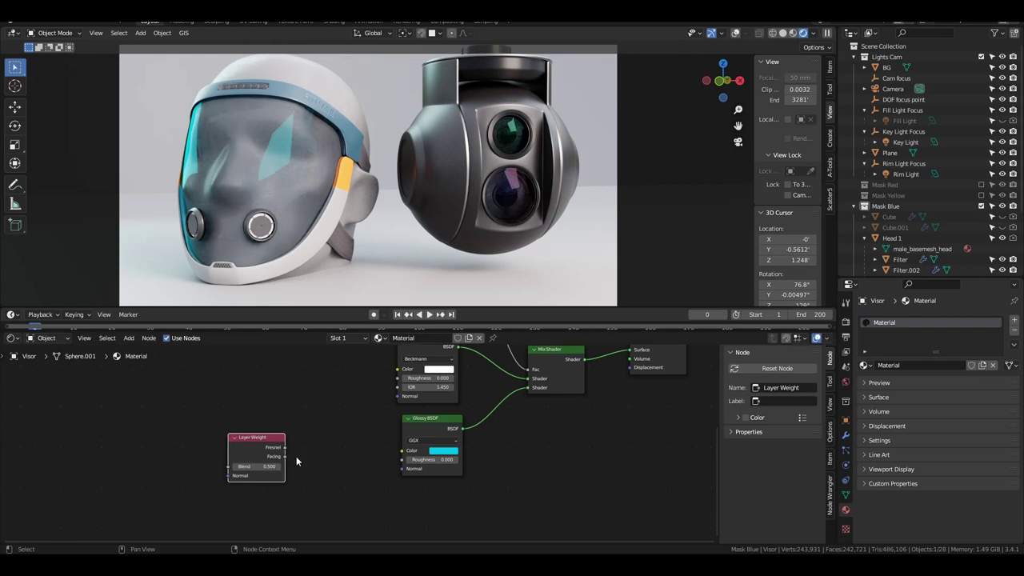
Connect the Layer Weight node's Facing output to the Glossy BSDF's Color input and move the Layer Weight node further away
middle_click_drag(329, 445, 322, 434)
left_click_drag(258, 432, 394, 440)
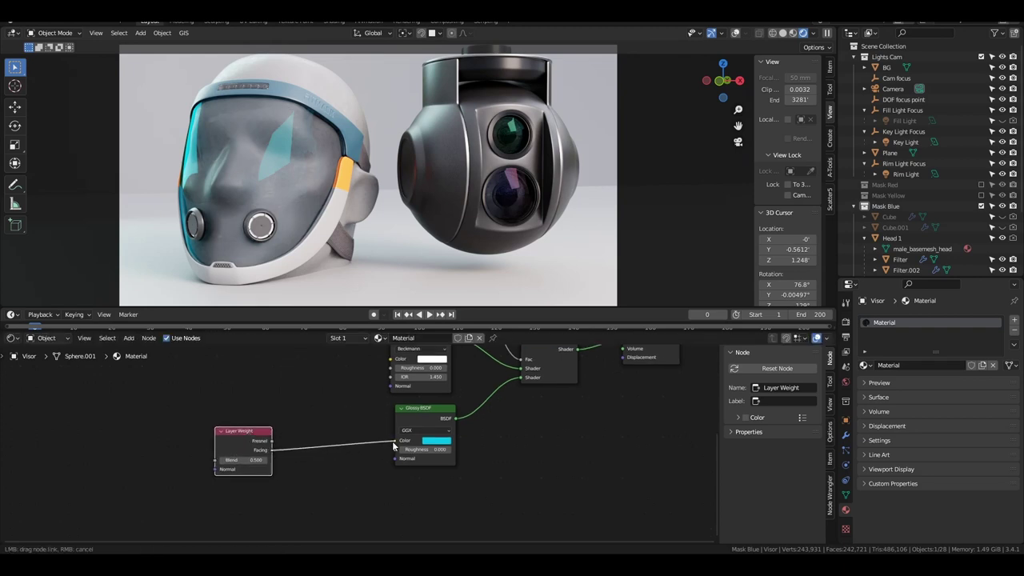
left_click_drag(256, 431, 236, 442)
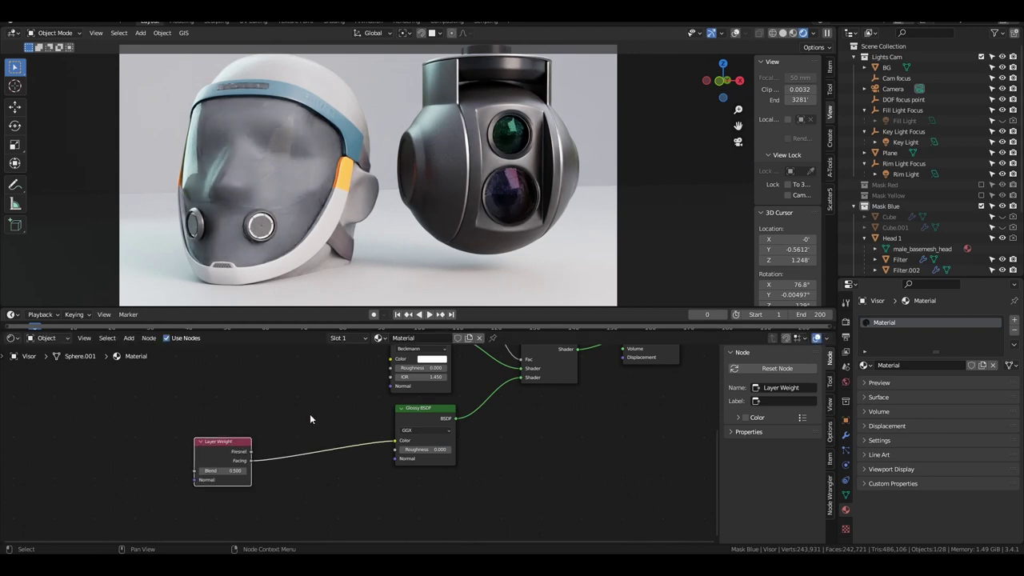
Insert a ColorRamp node on the link between the Layer Weight node and the Glossy BSDF
middle_click_drag(310, 413, 352, 389)
key("shift+a")
type("c")
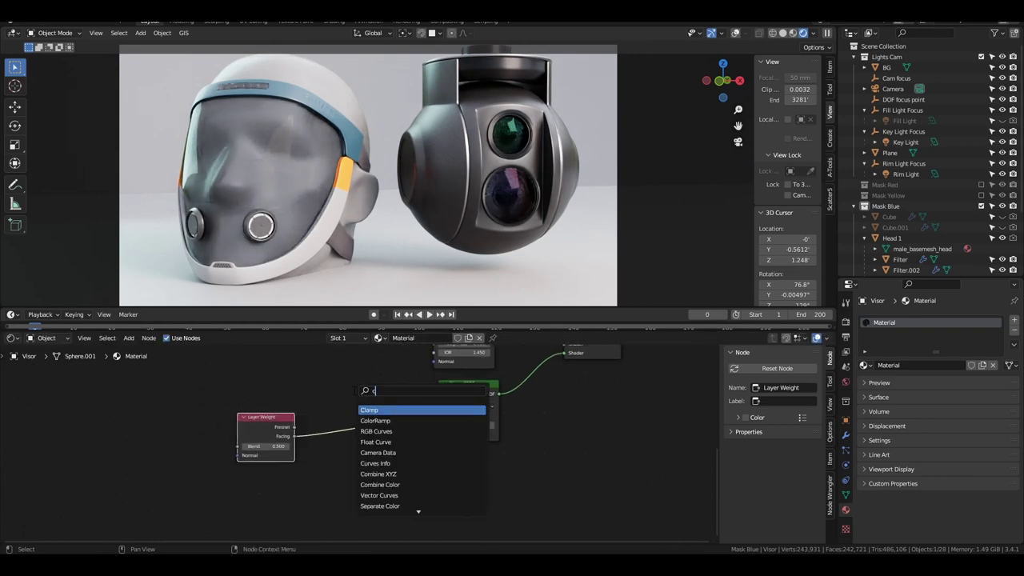
type("olo")
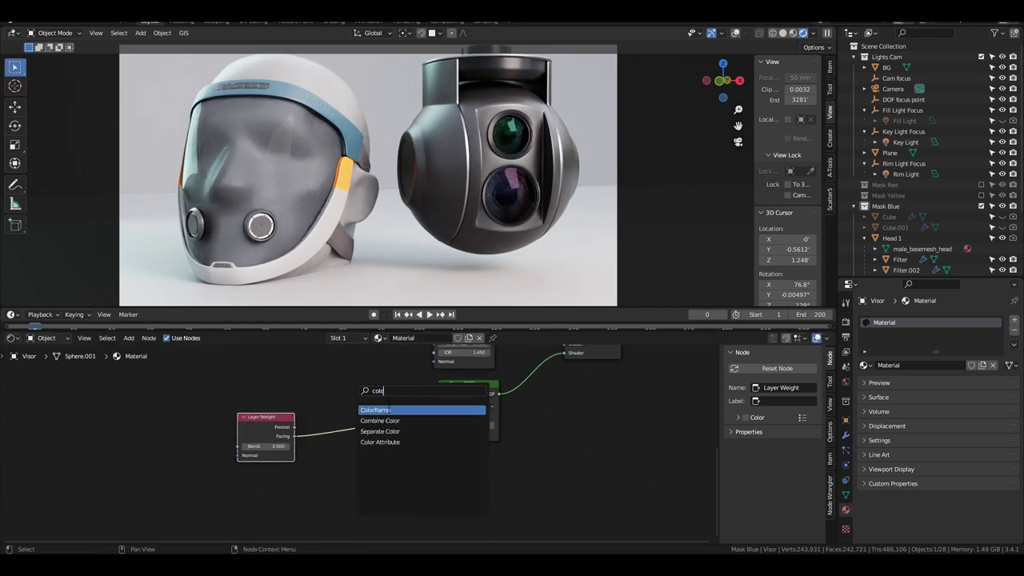
key("Return")
left_click(340, 411)
left_click(269, 421)
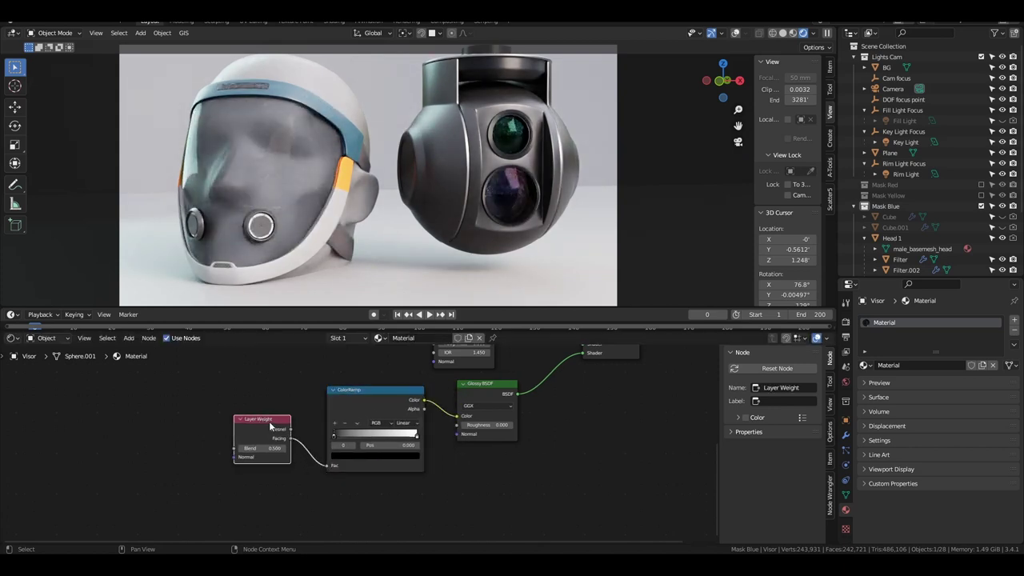
Set the ColorRamp's first stop, at position 0, to a bright turquoise
left_click(364, 391)
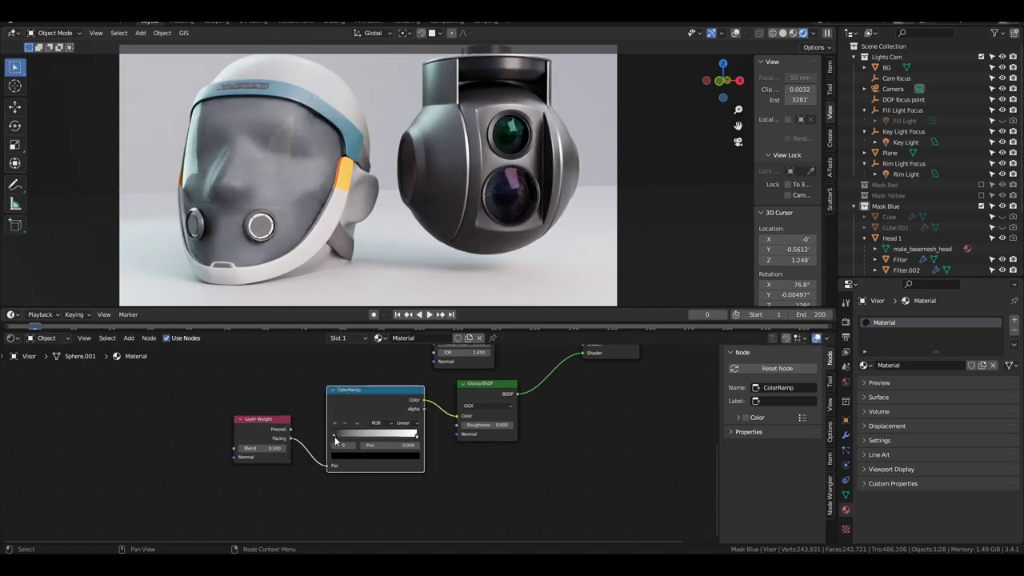
left_click(349, 455)
left_click_drag(402, 373, 401, 339)
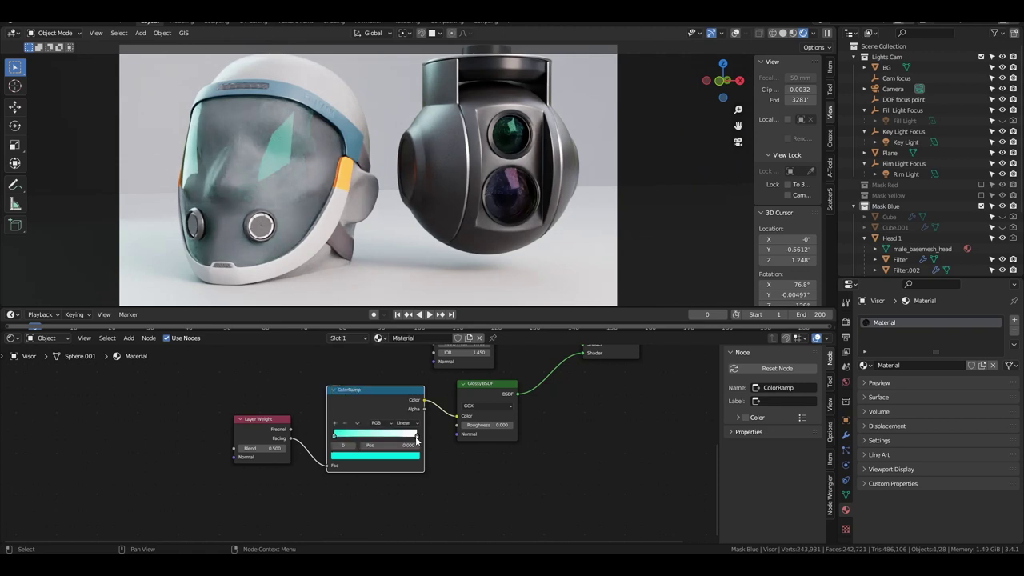
Set the ColorRamp's last stop to a bright green with saturation and value at 1.000
left_click(415, 436)
left_click(406, 456)
left_click_drag(364, 357, 355, 351)
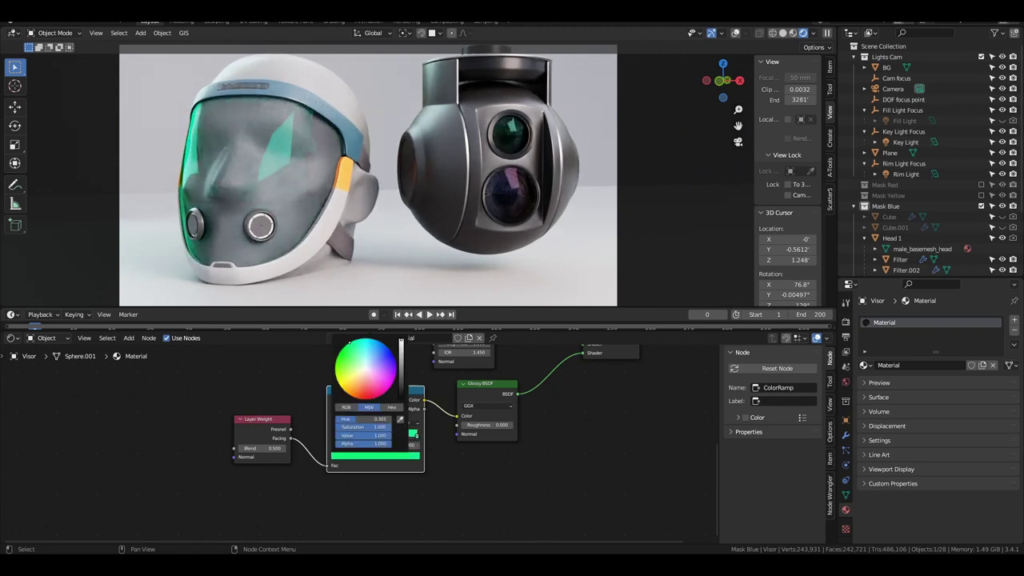
middle_click_drag(543, 480, 438, 534)
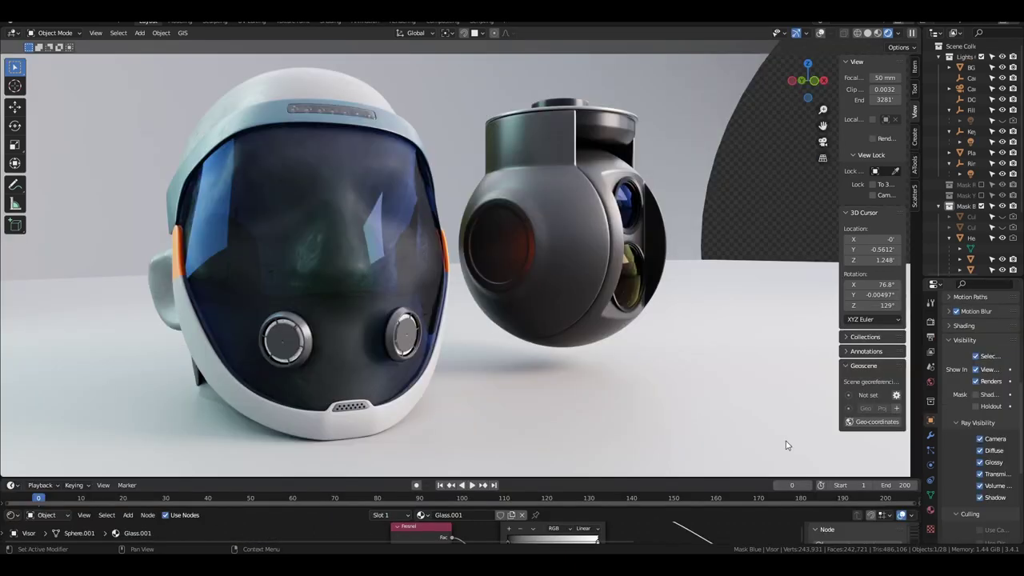